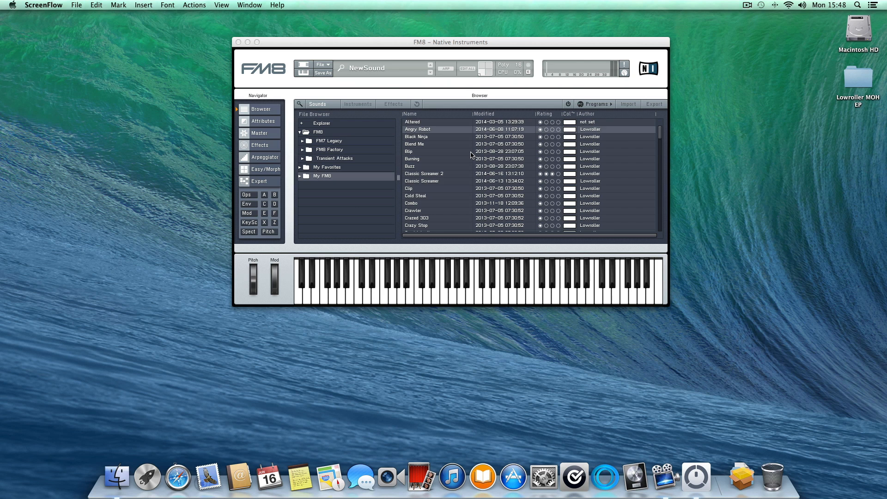
# Load the Vocaloid 2 and Vocaloid 6 presets from the My FM8 sounds to audition them.
pyautogui.scroll(-3, 471, 154)
pyautogui.scroll(-20, 472, 155)
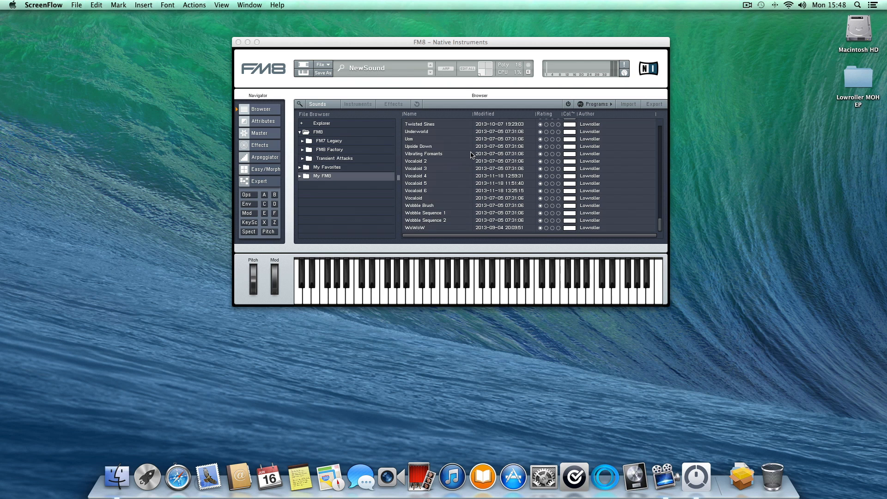
pyautogui.click(430, 164)
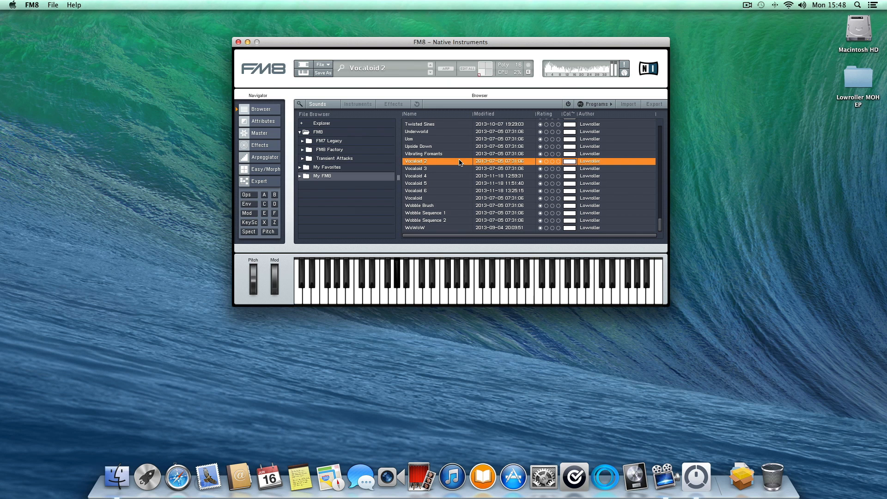
pyautogui.click(431, 198)
pyautogui.click(431, 191)
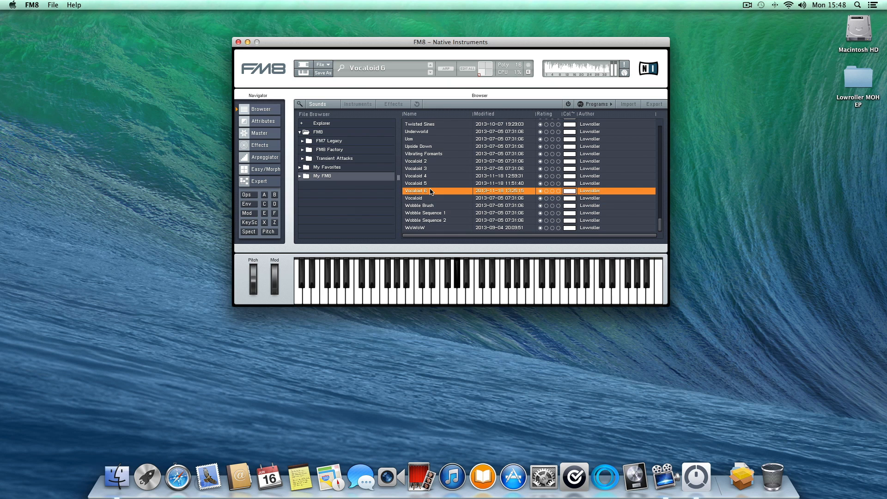
# Load the Classic Screamer preset from the My FM8 sounds to audition it.
pyautogui.scroll(15, 431, 191)
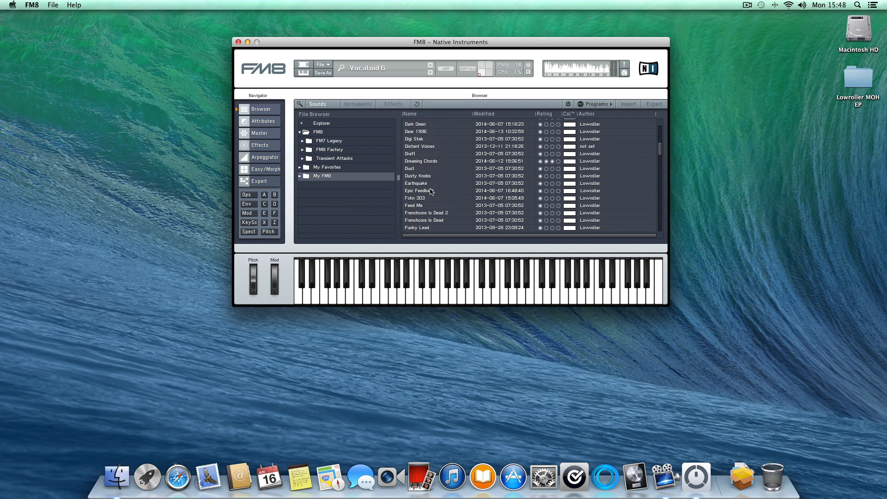
pyautogui.scroll(2, 431, 191)
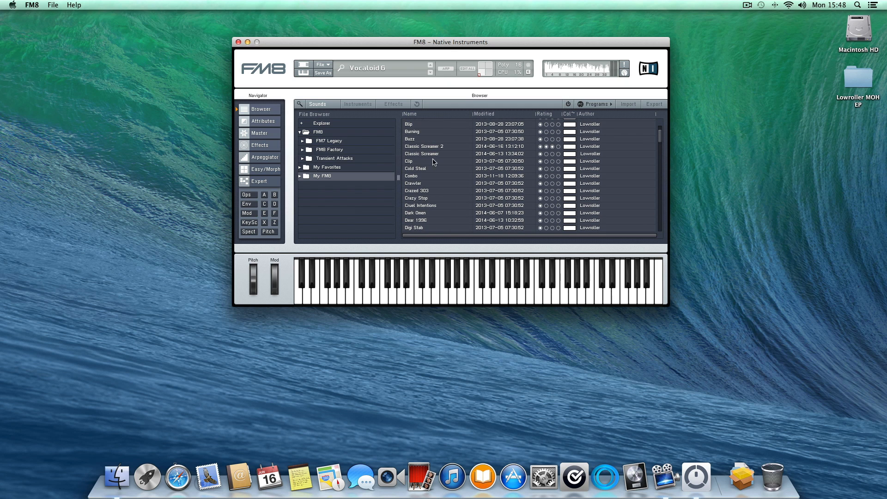
pyautogui.click(434, 155)
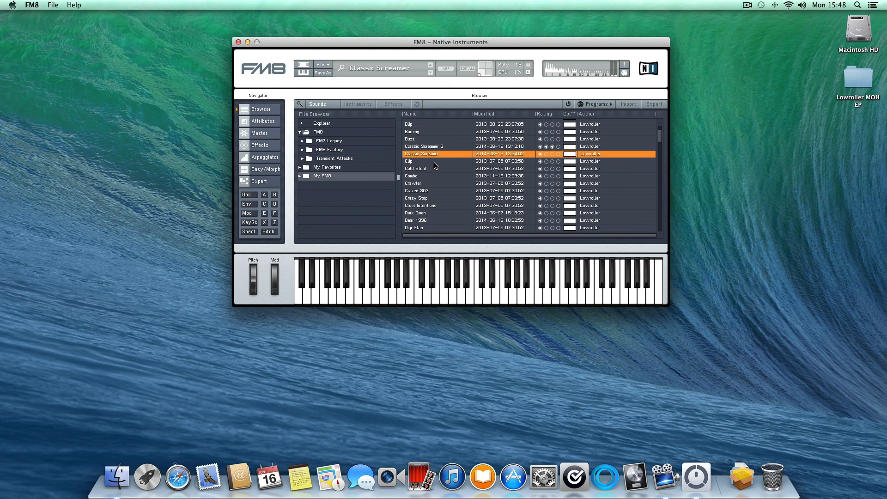
# Load the Levitation and Self Oscillation presets one after another to audition them.
pyautogui.scroll(3, 434, 165)
pyautogui.scroll(-8, 434, 165)
pyautogui.scroll(-10, 434, 165)
pyautogui.scroll(-4, 434, 165)
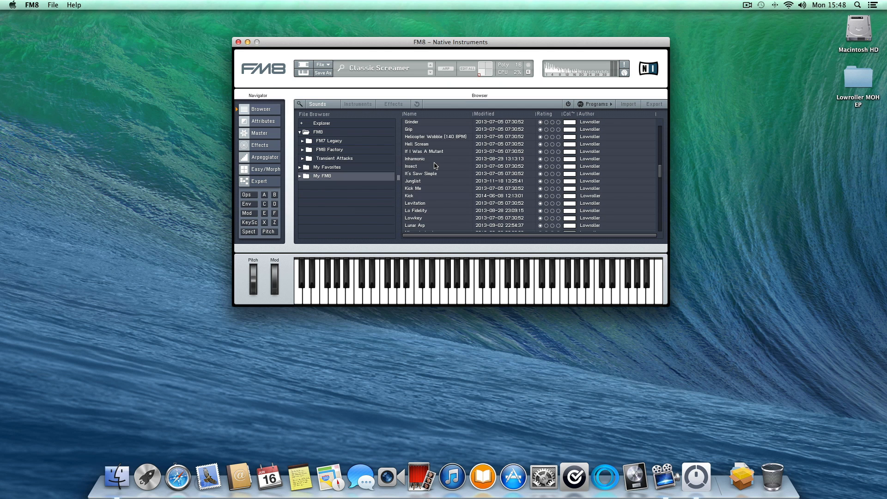
pyautogui.click(434, 205)
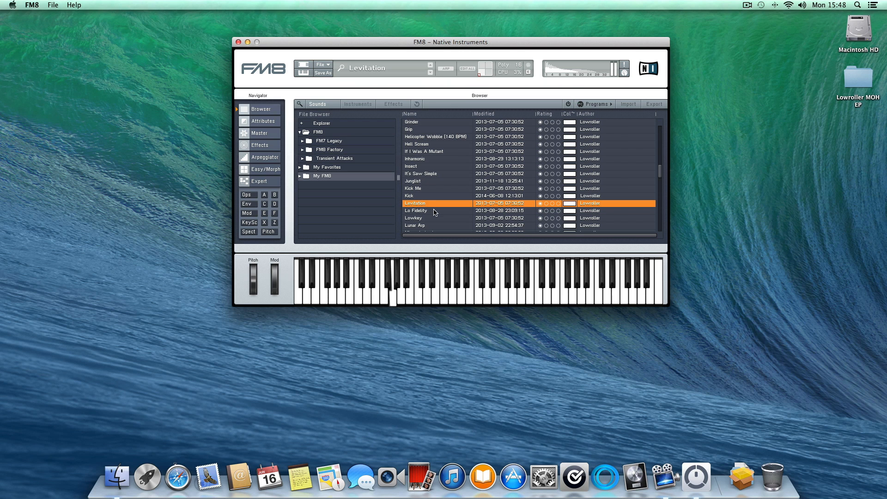
pyautogui.scroll(-1, 434, 203)
pyautogui.scroll(-20, 435, 199)
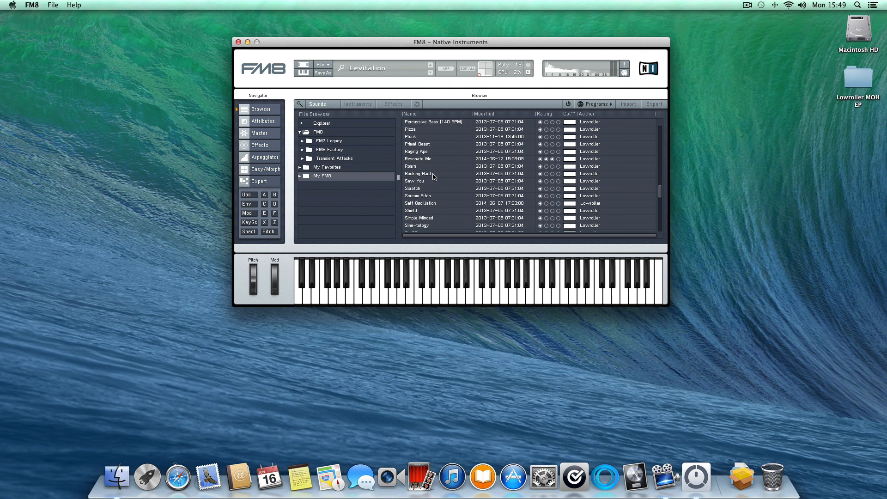
pyautogui.click(433, 203)
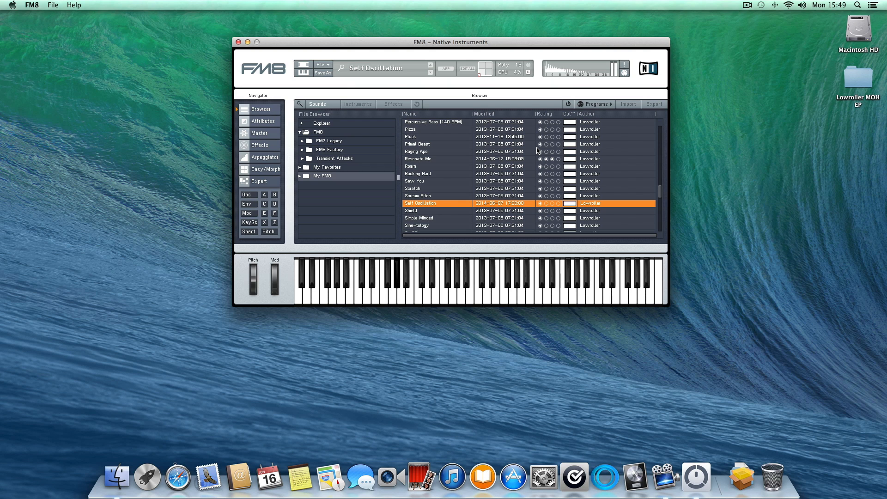
# Start a new blank sound and open the overview of all operators.
pyautogui.click(318, 64)
pyautogui.click(322, 68)
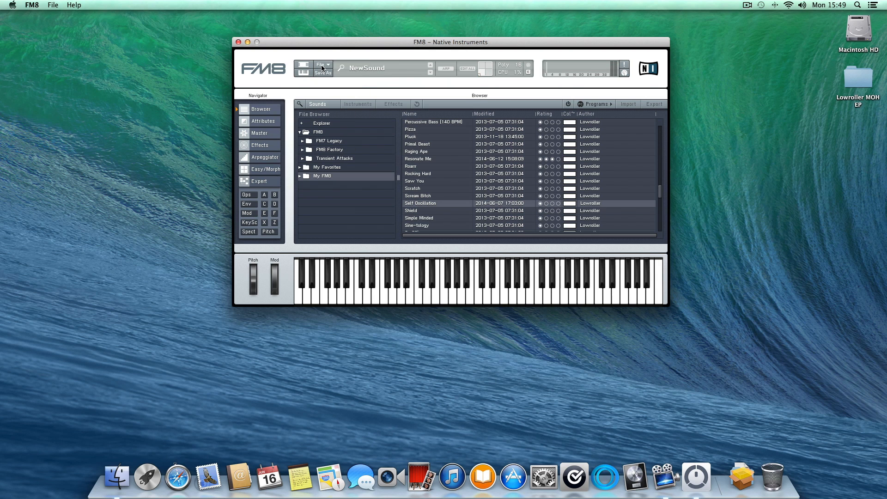
pyautogui.click(247, 195)
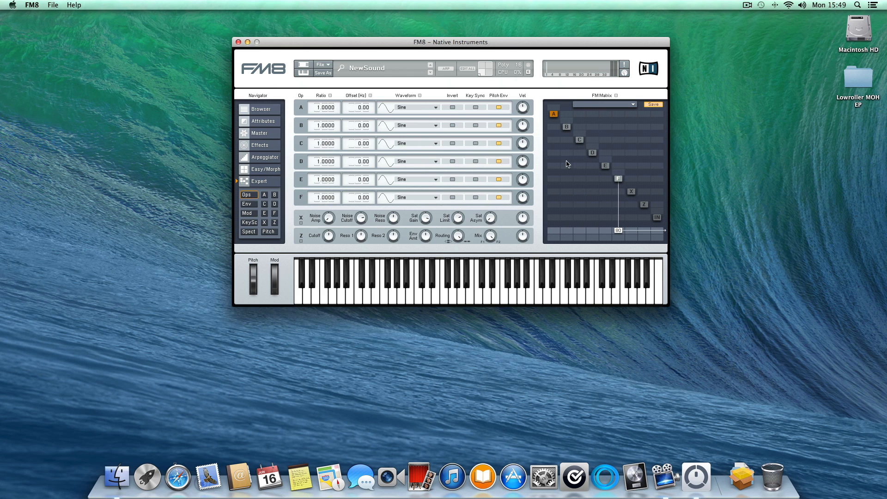
# Inspect the noise and saturator settings of operator X and the filter settings of operator Z.
pyautogui.click(631, 192)
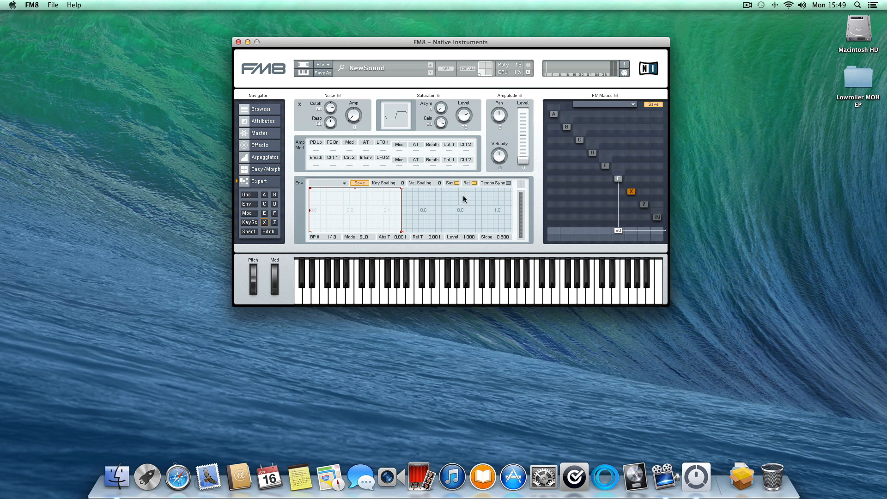
pyautogui.click(645, 206)
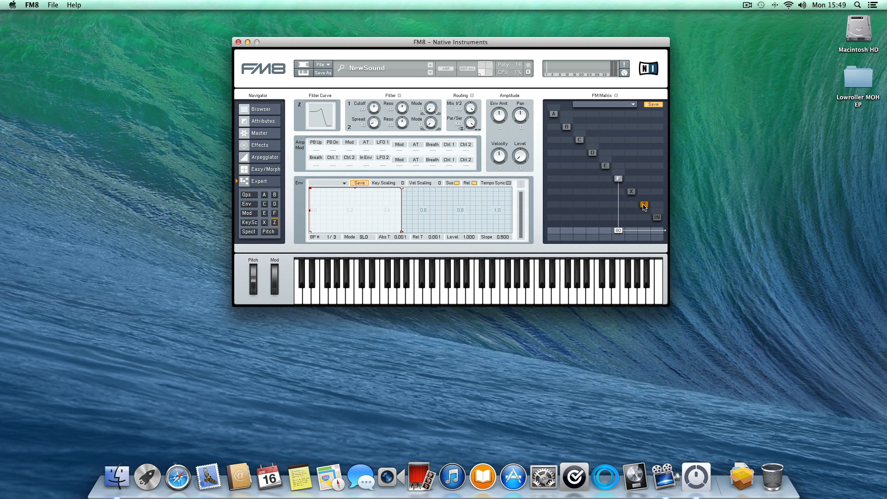
# Switch on operator E and set operator F's waveform to Sawtooth.
pyautogui.click(618, 179)
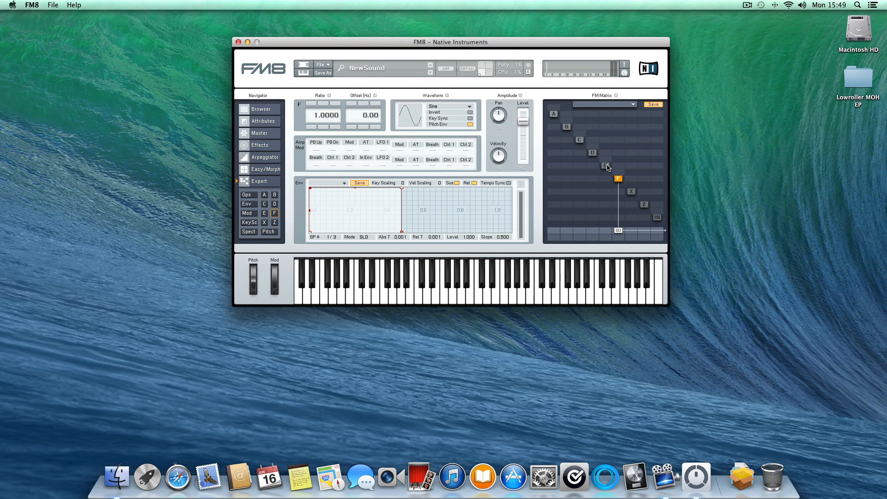
pyautogui.rightClick(607, 165)
pyautogui.click(440, 106)
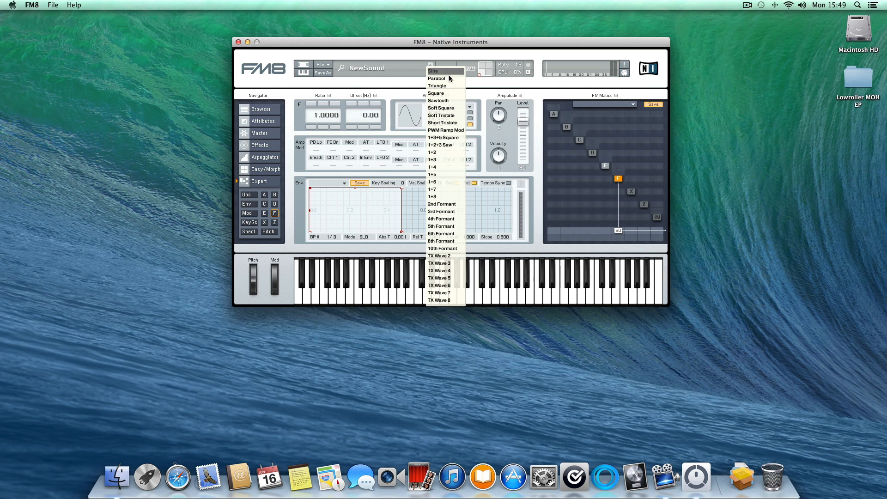
pyautogui.click(460, 102)
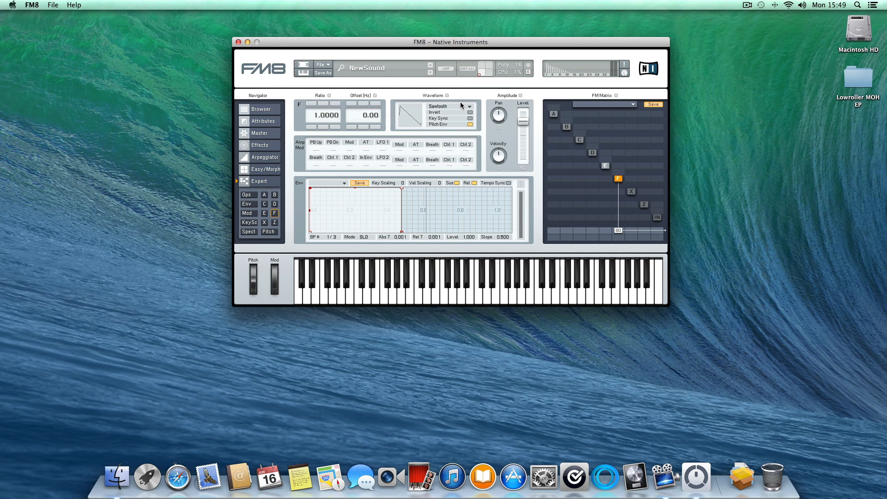
# Route operator E into operator F in the FM matrix with a modulation amount of 50.
pyautogui.click(607, 166)
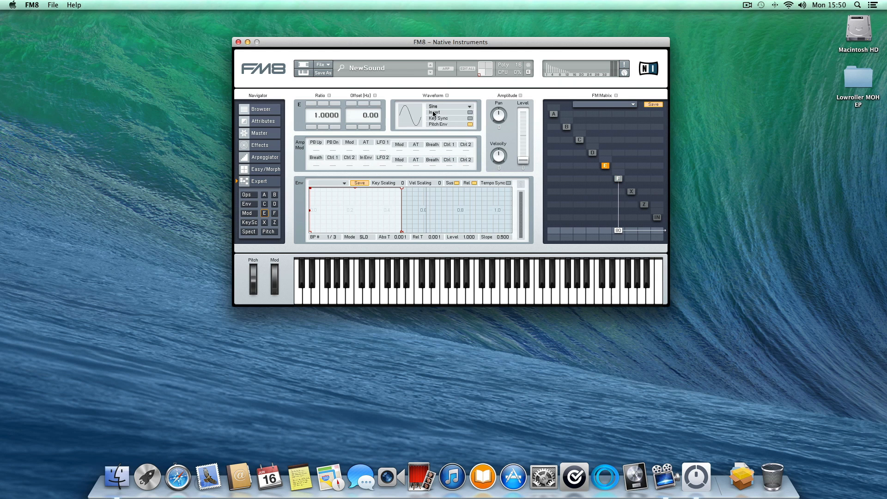
pyautogui.click(620, 180)
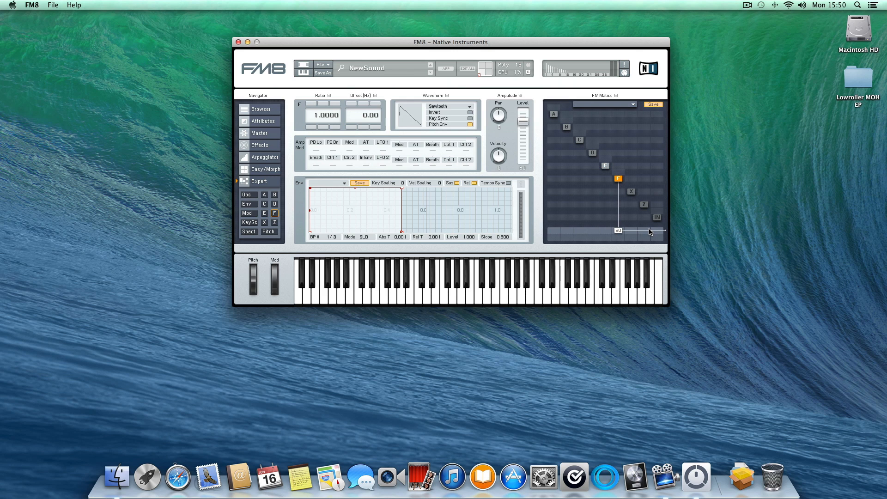
pyautogui.click(607, 166)
pyautogui.moveTo(606, 178); pyautogui.dragTo(604, 156)
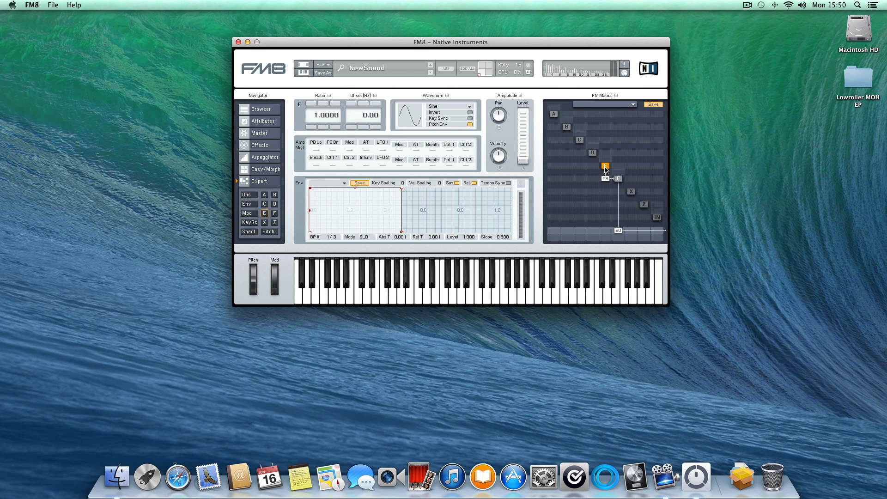
# Set operator E's frequency ratio to 0.9600.
pyautogui.click(310, 102)
pyautogui.click(310, 102)
pyautogui.click(310, 127)
pyautogui.moveTo(604, 179)
pyautogui.mouseDown()
pyautogui.moveTo(604, 191)
pyautogui.moveTo(611, 158)
pyautogui.moveTo(615, 187)
pyautogui.mouseUp()
pyautogui.moveTo(324, 116)
pyautogui.mouseDown()
pyautogui.moveTo(326, 126)
pyautogui.moveTo(326, 114)
pyautogui.mouseUp()
# Route operator F through operator X at 100, send X to the output at 100, and remove F's direct output.
pyautogui.moveTo(623, 193); pyautogui.dragTo(623, 134)
pyautogui.moveTo(631, 230); pyautogui.dragTo(623, 173)
pyautogui.moveTo(618, 230); pyautogui.dragTo(621, 246)
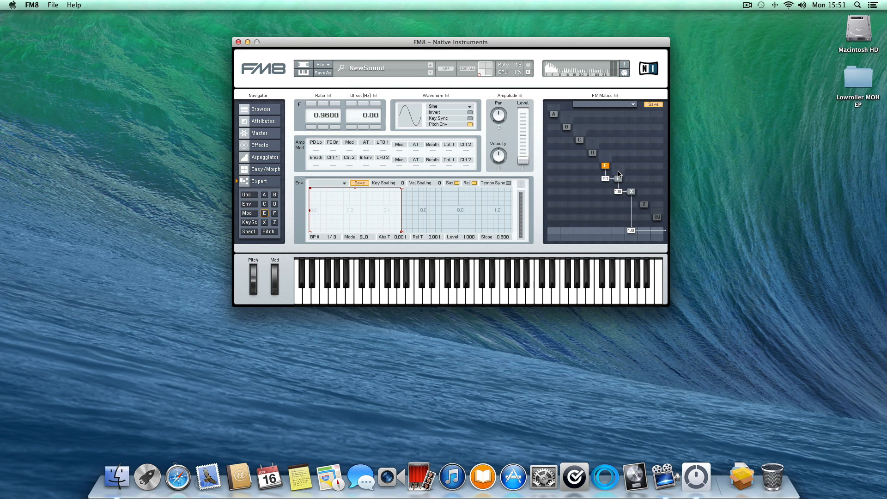
# Try modulating operator E with operator F in the FM matrix and take that routing out again.
pyautogui.moveTo(619, 174)
pyautogui.mouseDown()
pyautogui.moveTo(624, 157)
pyautogui.moveTo(623, 171)
pyautogui.mouseUp()
pyautogui.moveTo(620, 168); pyautogui.dragTo(620, 114)
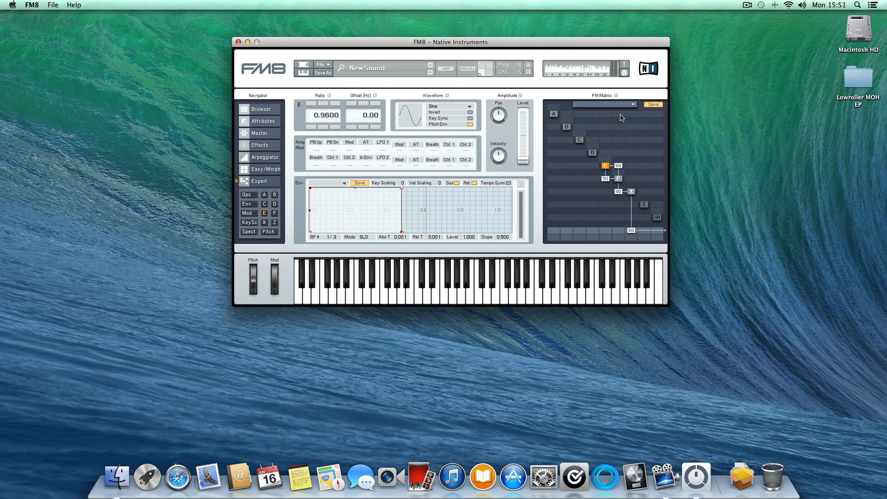
pyautogui.moveTo(623, 167); pyautogui.dragTo(618, 211)
# Examine the envelopes of operators F and X.
pyautogui.click(619, 179)
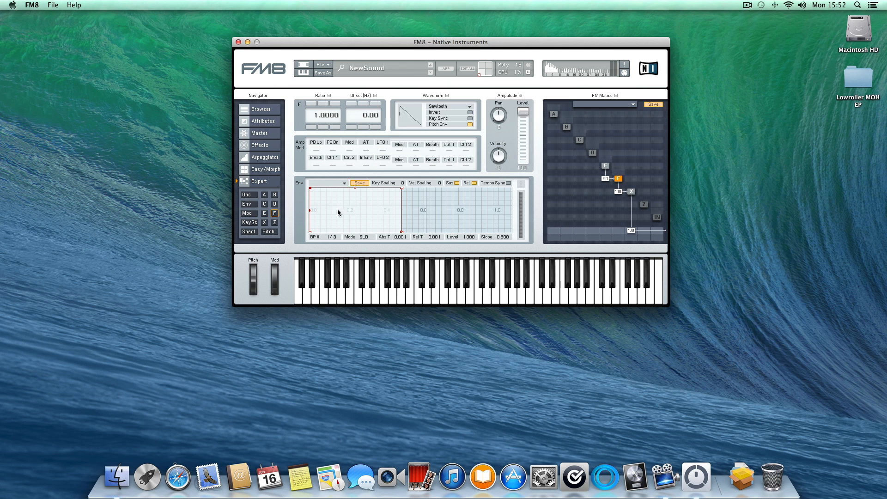
pyautogui.click(631, 191)
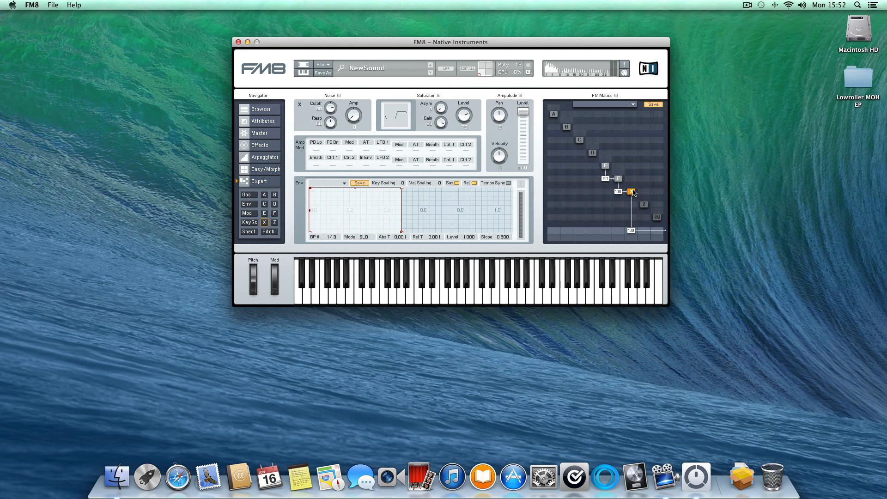
pyautogui.click(616, 179)
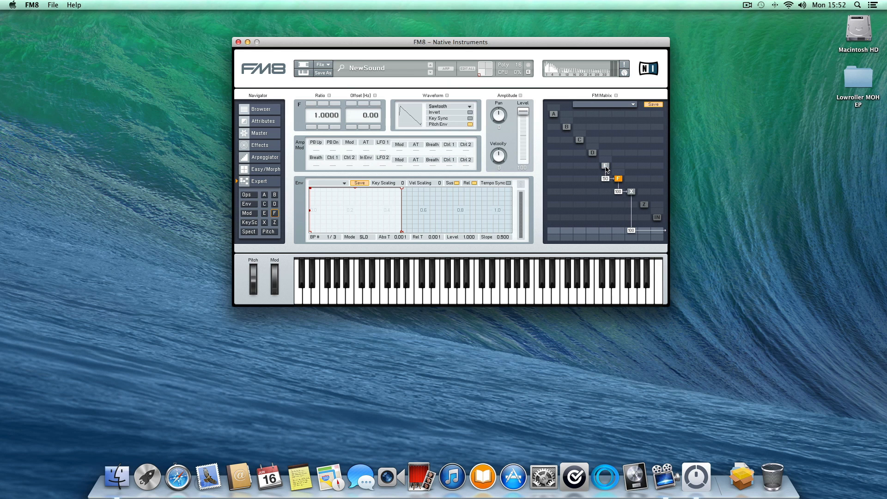
# Apply the AD envelope preset to operator E and pull its peak in to about 0.422.
pyautogui.click(606, 167)
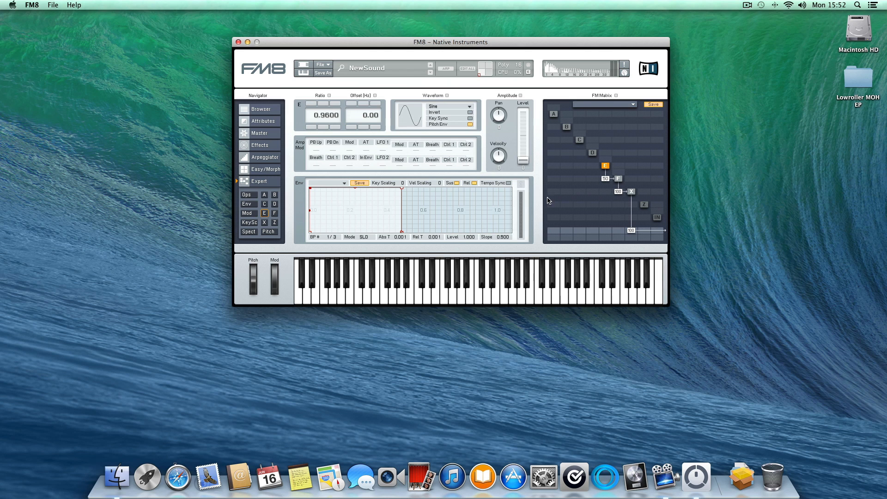
pyautogui.click(343, 182)
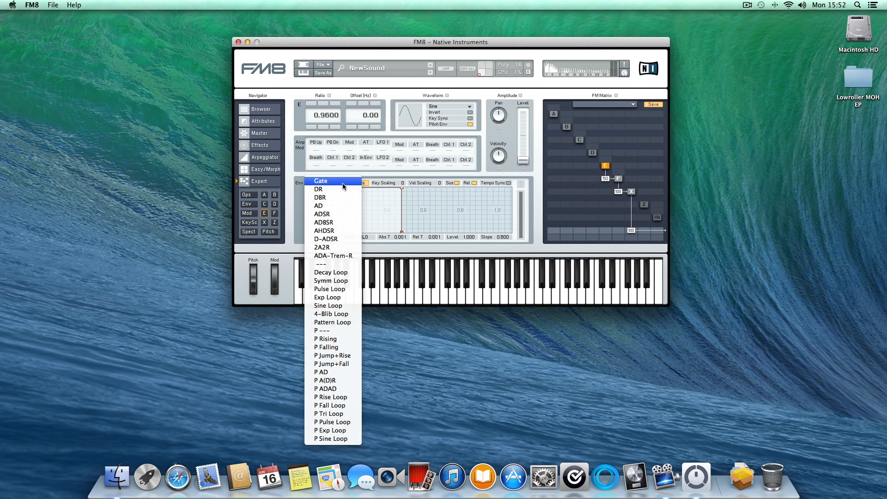
pyautogui.click(343, 206)
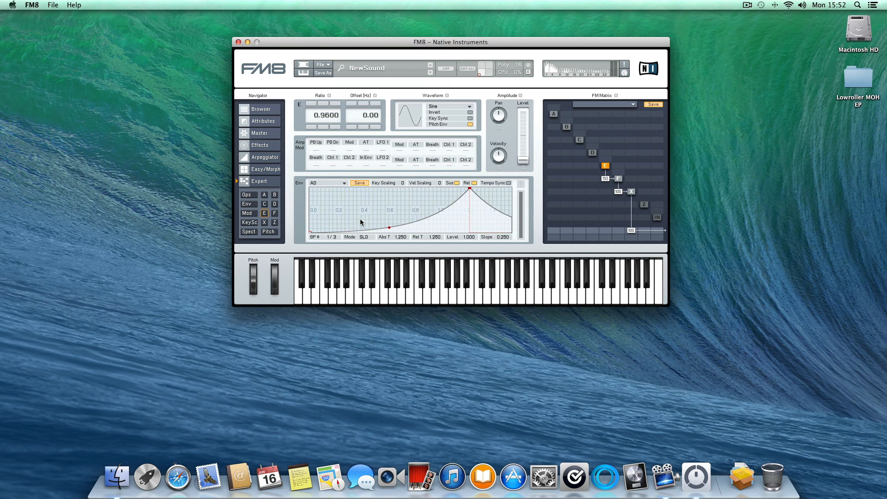
pyautogui.moveTo(459, 187); pyautogui.dragTo(364, 180)
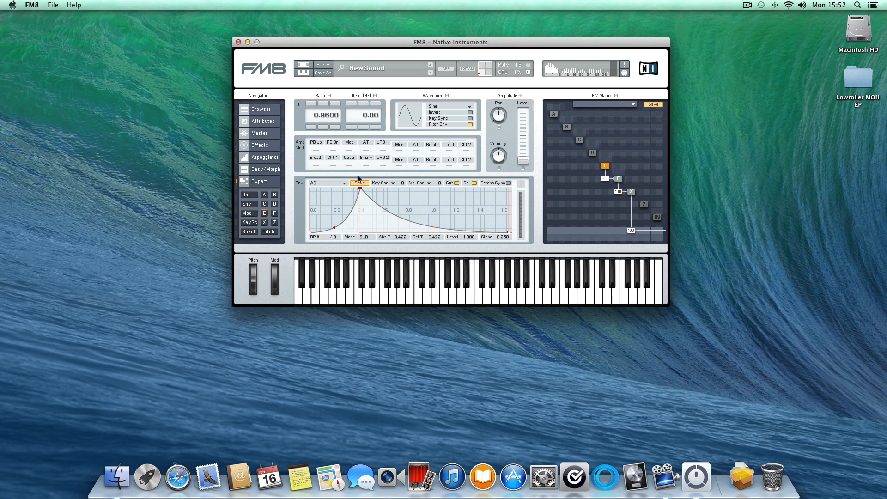
# Add breakpoints forming a second peak at about 0.89 in operator E's envelope, and toggle its tempo sync on and off.
pyautogui.doubleClick(394, 216)
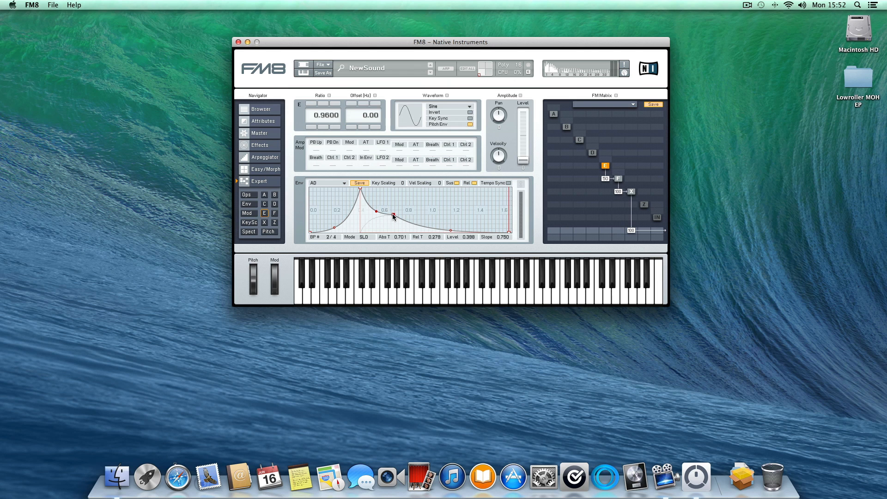
pyautogui.moveTo(393, 216); pyautogui.dragTo(416, 199)
pyautogui.rightClick(418, 222)
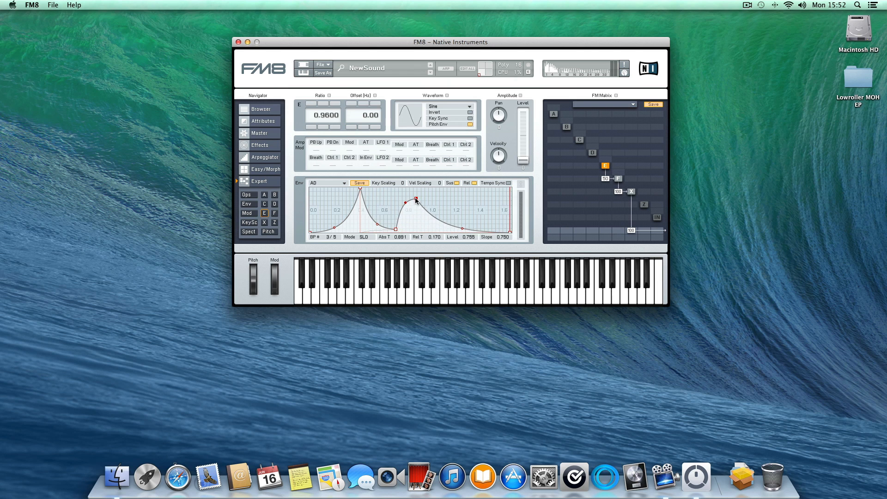
pyautogui.click(509, 182)
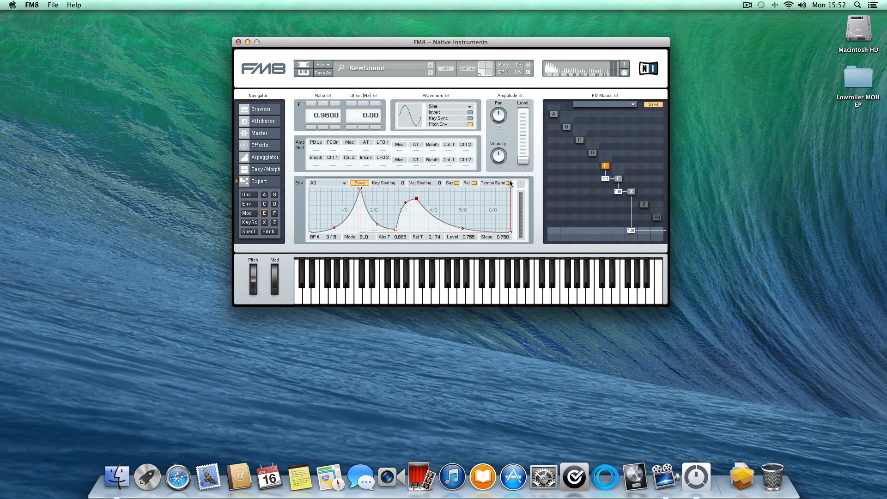
pyautogui.click(509, 183)
# Reset operator E's envelope with the Gate preset and load the AD preset again.
pyautogui.click(336, 183)
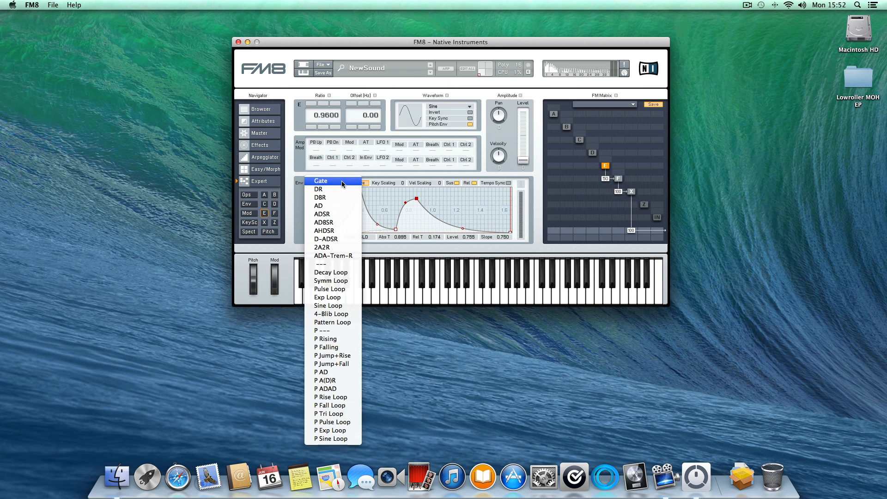
pyautogui.click(347, 182)
pyautogui.click(345, 183)
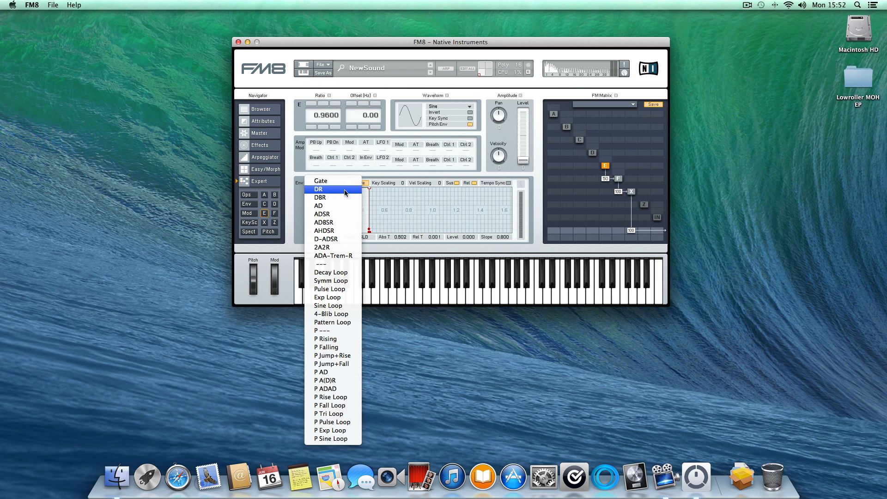
pyautogui.click(347, 203)
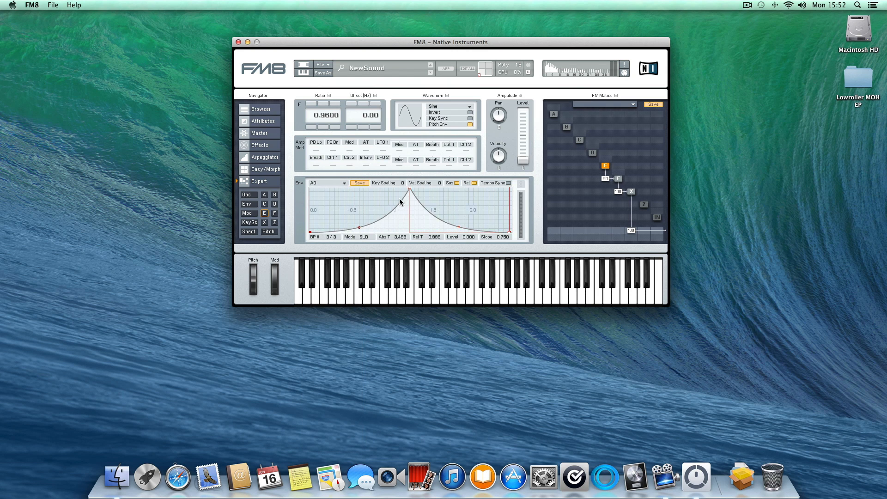
# Turn on tempo sync for operator E's envelope, move its peak to about 1.06 and set the attack slope to about 0.83.
pyautogui.click(410, 188)
pyautogui.click(508, 183)
pyautogui.moveTo(410, 189); pyautogui.dragTo(394, 188)
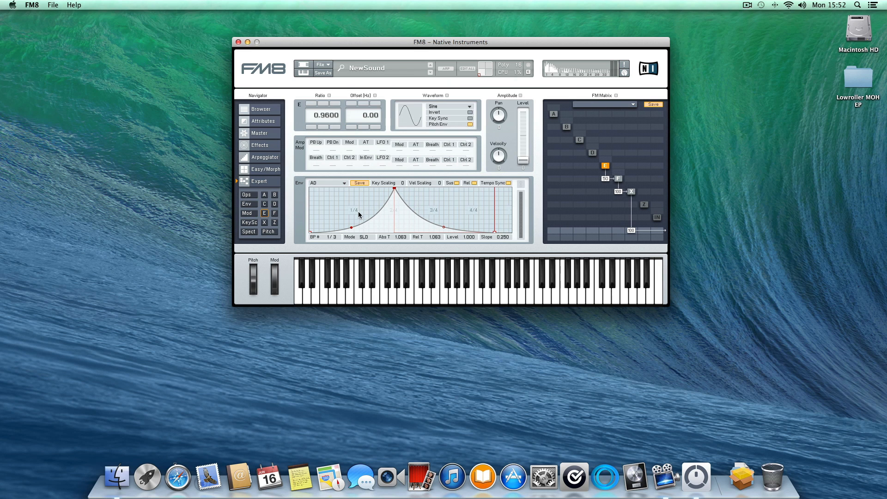
pyautogui.moveTo(350, 229); pyautogui.dragTo(350, 212)
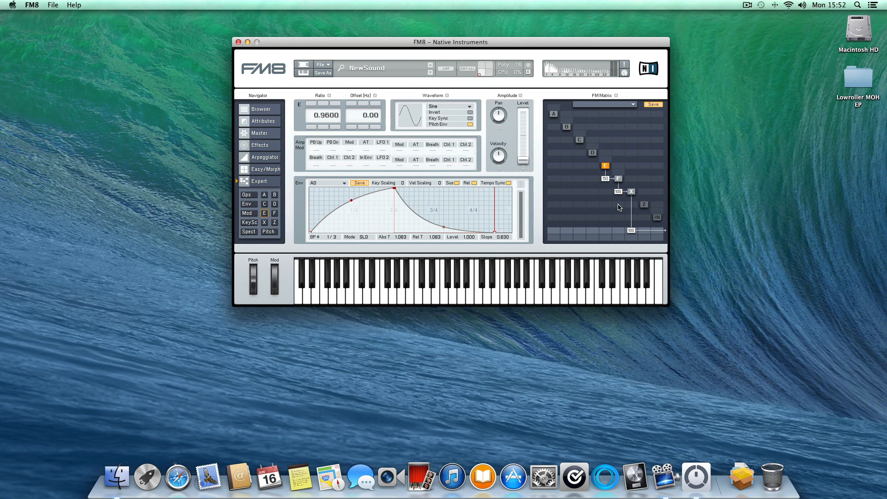
# Route operator F into filter Z at 47 and Z into X at 100, and turn up Z's second filter mode.
pyautogui.click(644, 205)
pyautogui.moveTo(624, 207); pyautogui.dragTo(649, 132)
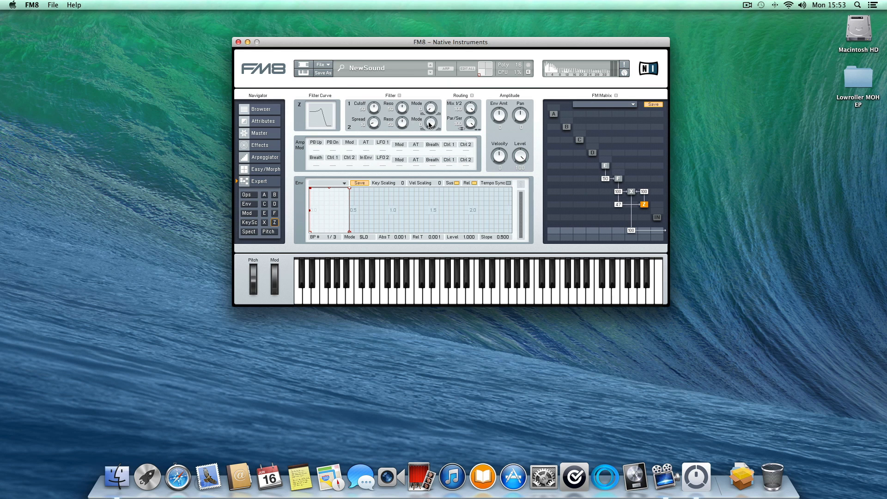
pyautogui.moveTo(429, 124); pyautogui.dragTo(442, 67)
# Link operator Z's envelope to operator E's envelope so both share the same shape.
pyautogui.click(252, 204)
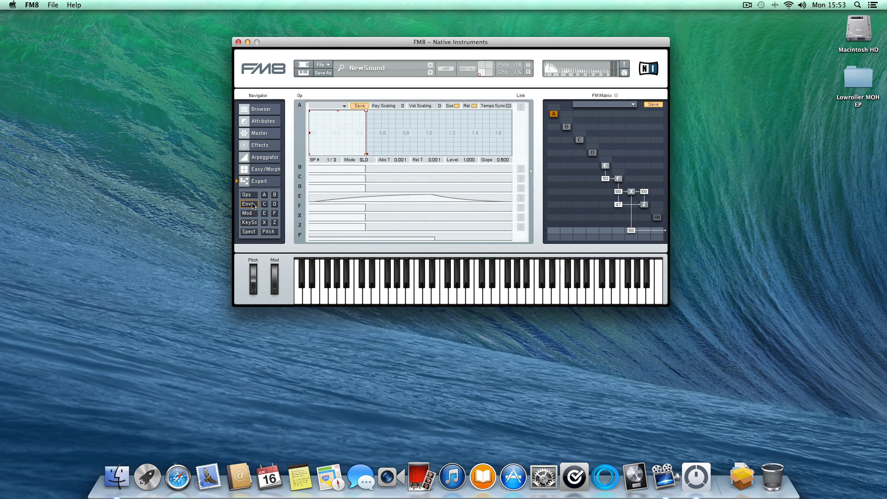
pyautogui.click(490, 199)
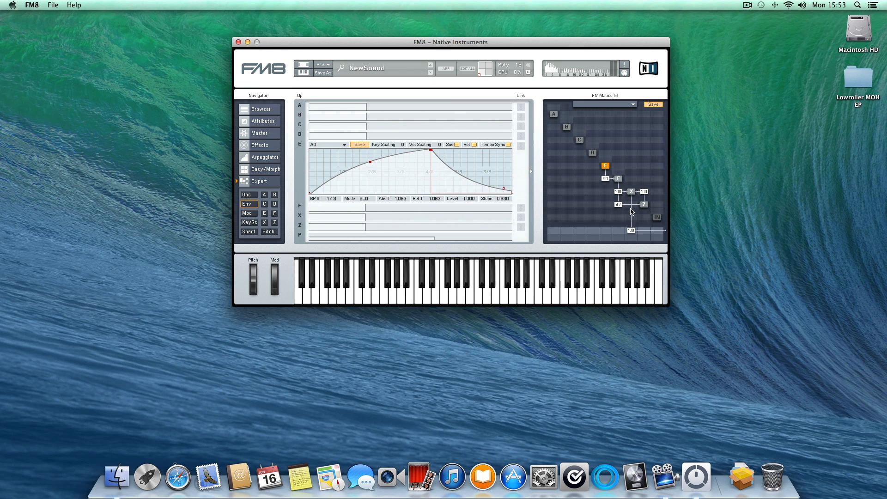
pyautogui.click(521, 227)
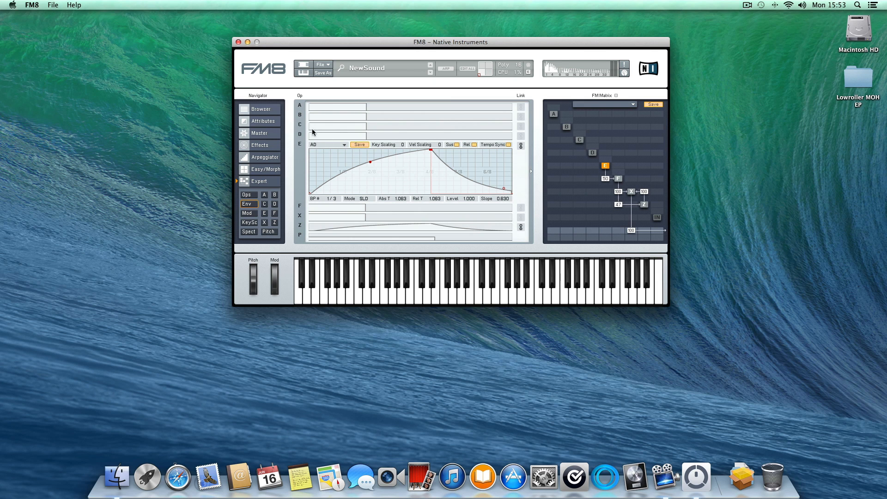
pyautogui.moveTo(430, 149)
pyautogui.mouseDown()
pyautogui.moveTo(377, 146)
pyautogui.moveTo(430, 149)
pyautogui.mouseUp()
# Adjust the envelope amount of filter Z and examine its key scaling curve.
pyautogui.click(644, 205)
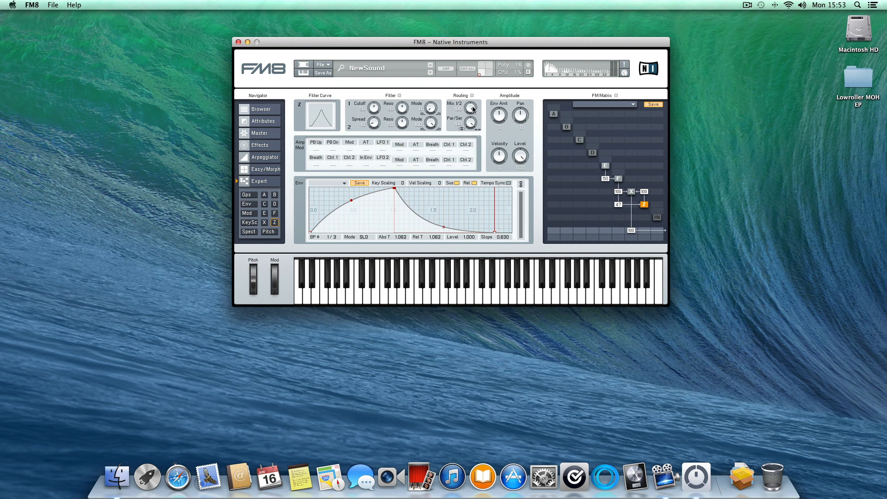
pyautogui.moveTo(503, 116)
pyautogui.mouseDown()
pyautogui.moveTo(506, 92)
pyautogui.moveTo(501, 115)
pyautogui.mouseUp()
pyautogui.moveTo(502, 116)
pyautogui.mouseDown()
pyautogui.moveTo(502, 99)
pyautogui.moveTo(502, 112)
pyautogui.mouseUp()
pyautogui.click(250, 223)
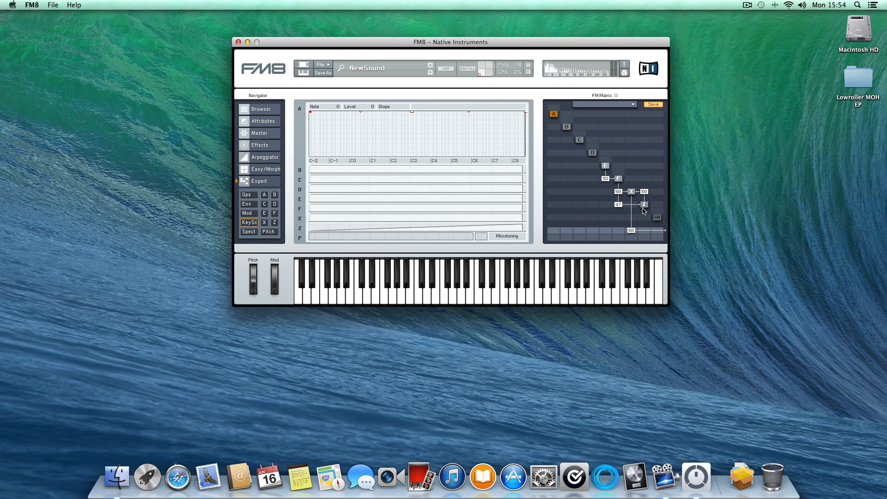
pyautogui.click(424, 226)
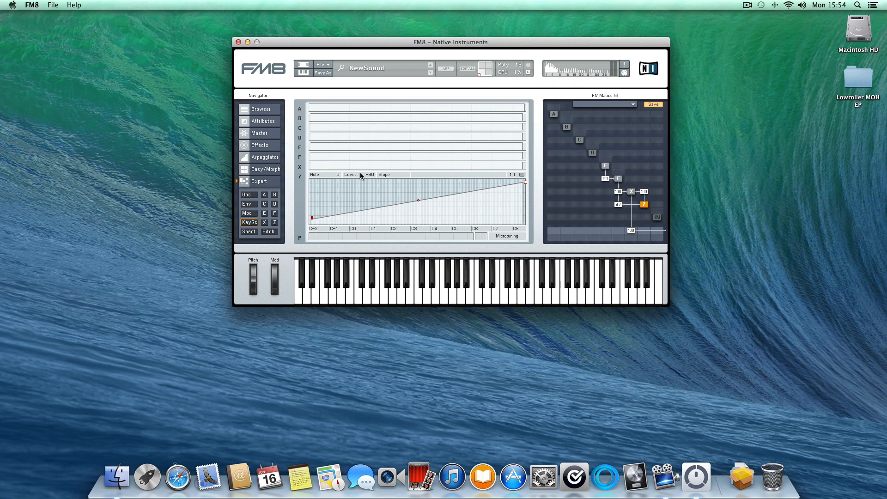
# Replace the mod-wheel LFO 1 routing to pitch with an LFO 1 routing to Z, and raise LFO 1's rate to 100.
pyautogui.click(248, 213)
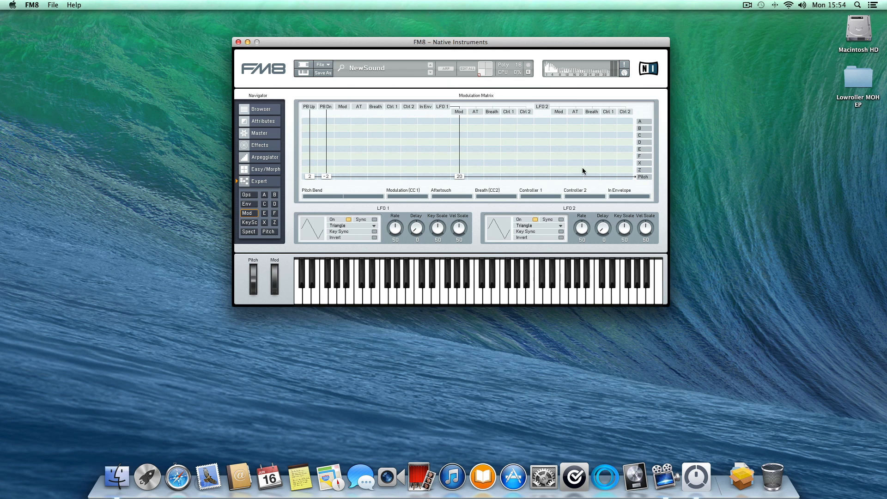
pyautogui.doubleClick(461, 175)
pyautogui.click(440, 169)
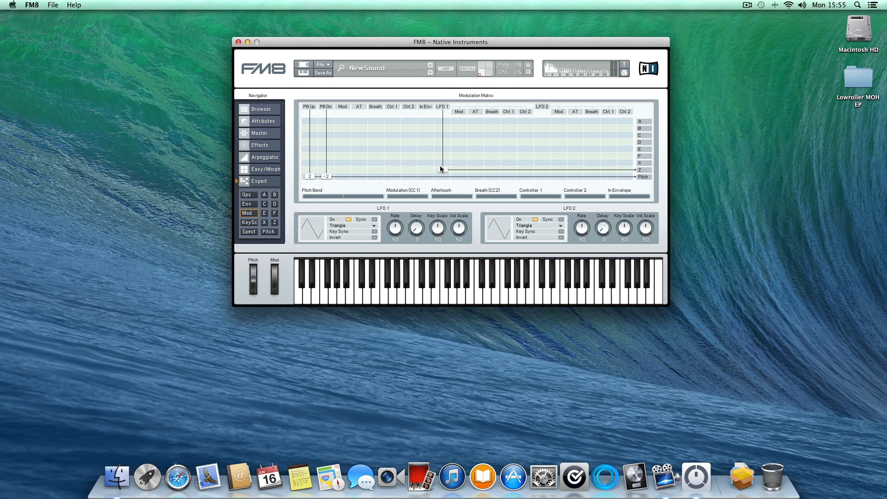
pyautogui.moveTo(441, 149); pyautogui.dragTo(442, 146)
pyautogui.moveTo(390, 225); pyautogui.dragTo(393, 220)
# Remove the LFO 1 routing to Z, route LFO 1 to operator X at 100 and set its rate to 33.
pyautogui.doubleClick(443, 169)
pyautogui.doubleClick(443, 162)
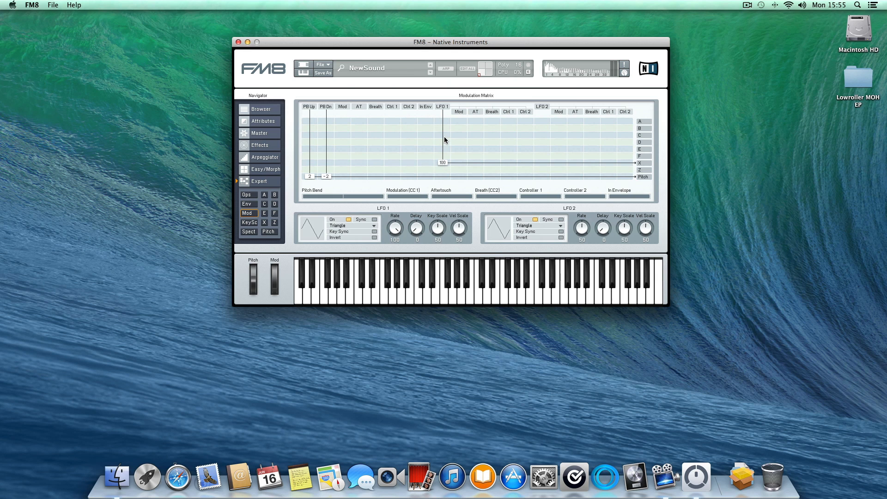
pyautogui.moveTo(396, 226); pyautogui.dragTo(390, 260)
# Browse the waveforms available for LFO 1 and toggle its sync on and off.
pyautogui.click(344, 226)
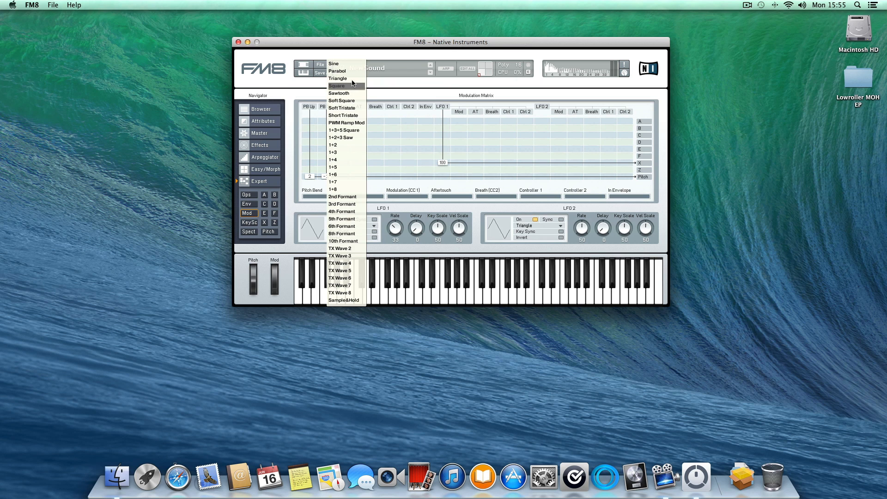
pyautogui.click(312, 76)
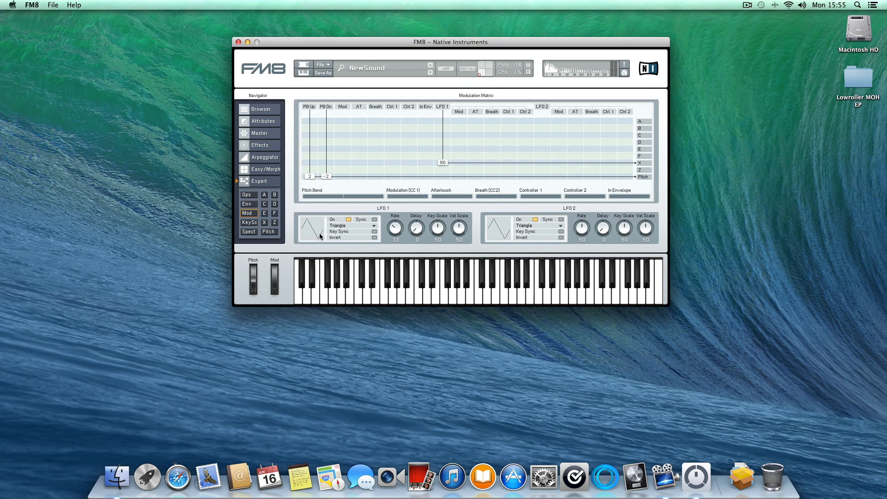
pyautogui.click(375, 219)
pyautogui.click(375, 220)
# Raise the asymmetry of operator X's saturator and compare the output spectrum and waveform before and after.
pyautogui.click(248, 232)
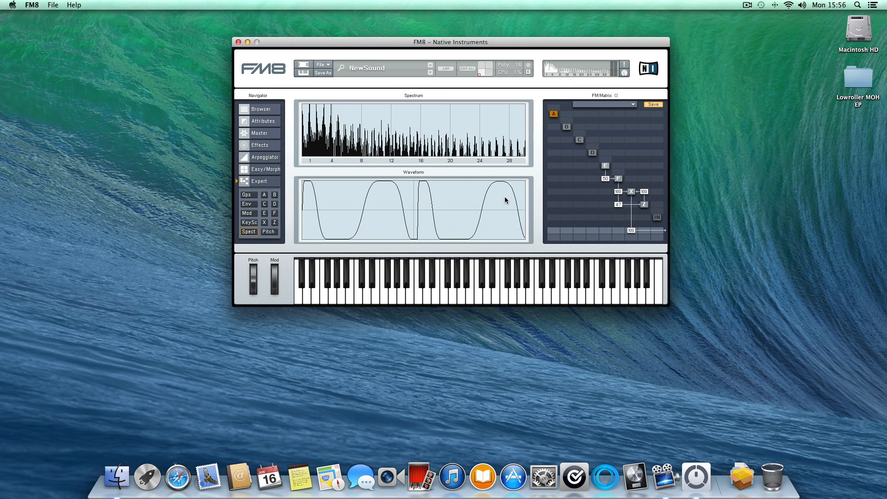
pyautogui.click(632, 192)
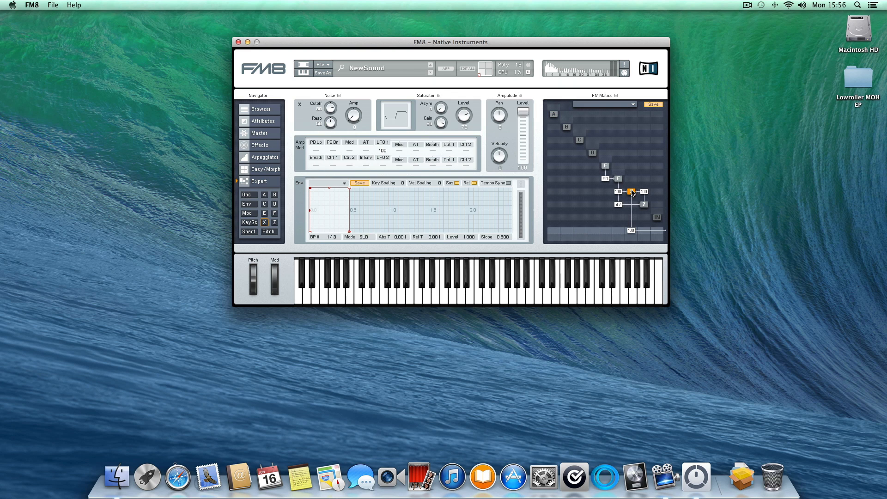
pyautogui.moveTo(440, 112); pyautogui.dragTo(440, 91)
pyautogui.click(248, 233)
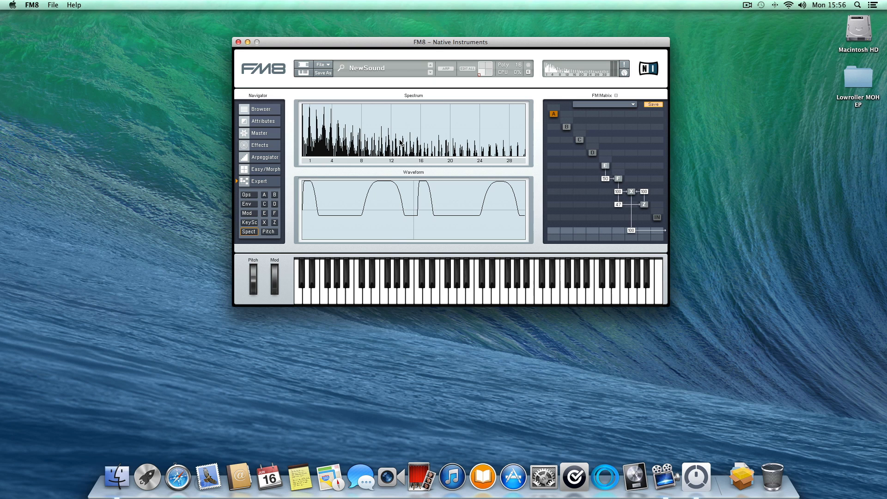
# Enable the Overdrive effect for the sound.
pyautogui.click(268, 146)
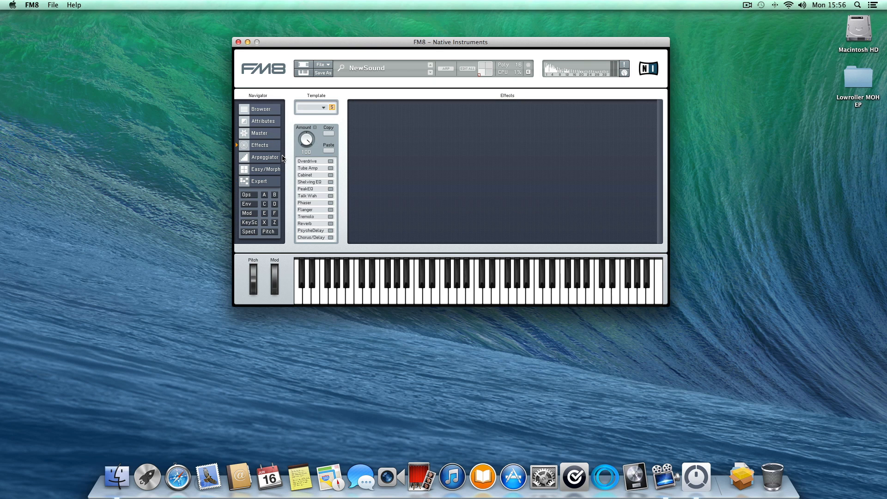
pyautogui.click(330, 161)
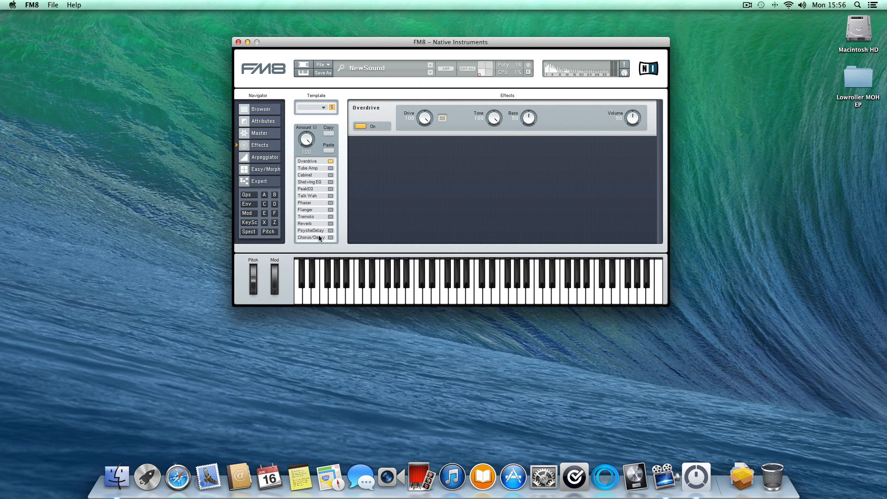
# Try the PsycheDelay effect in reverse with a changed detune, and switch it off again.
pyautogui.click(330, 230)
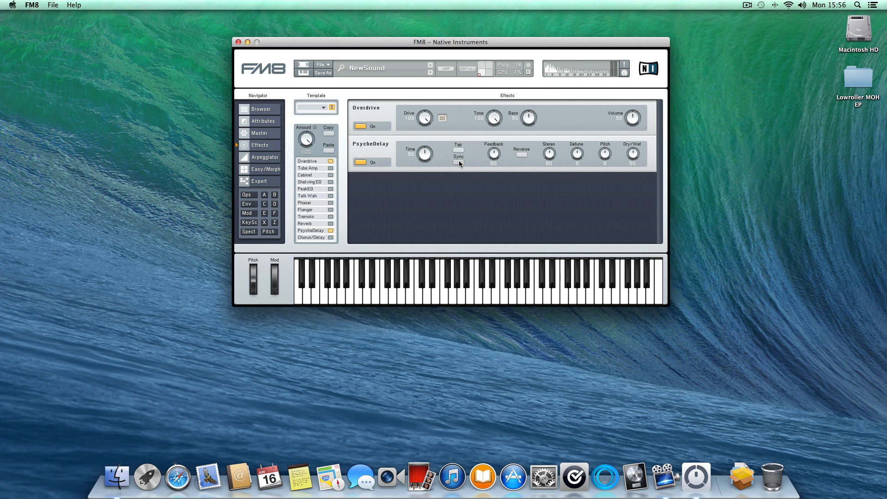
pyautogui.click(524, 155)
pyautogui.moveTo(576, 155); pyautogui.dragTo(577, 144)
pyautogui.click(358, 163)
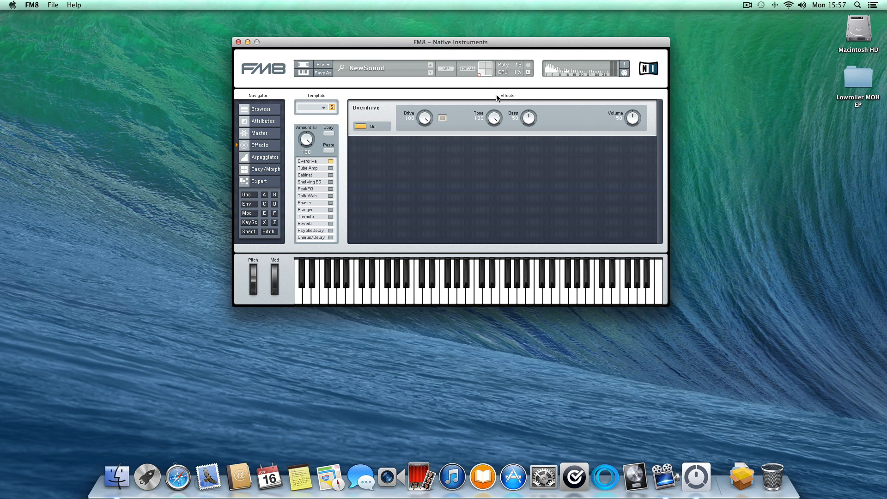
# Try the Cabinet and Phaser effects behind the Overdrive, switch both off and restore the effects amount to full.
pyautogui.click(331, 176)
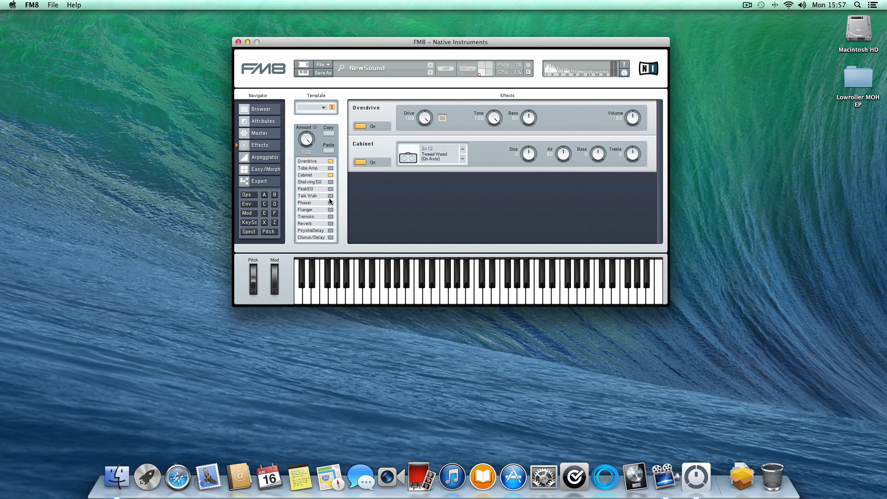
pyautogui.click(330, 203)
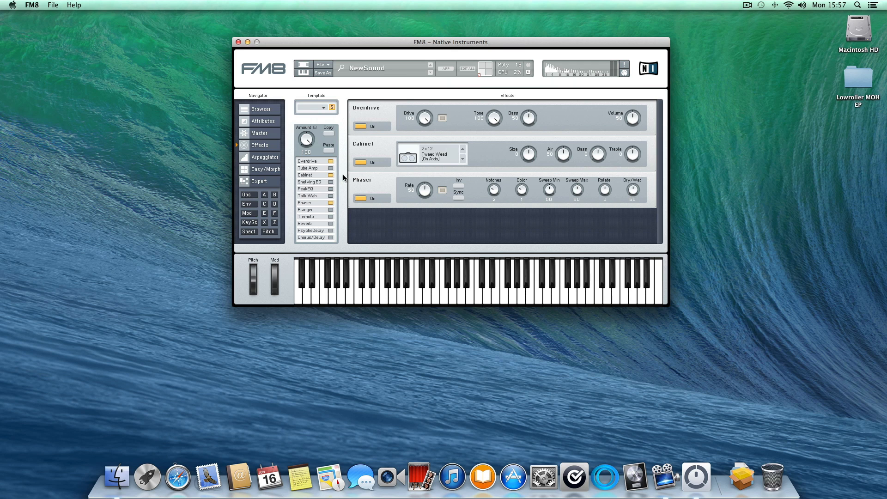
pyautogui.click(360, 163)
pyautogui.click(361, 162)
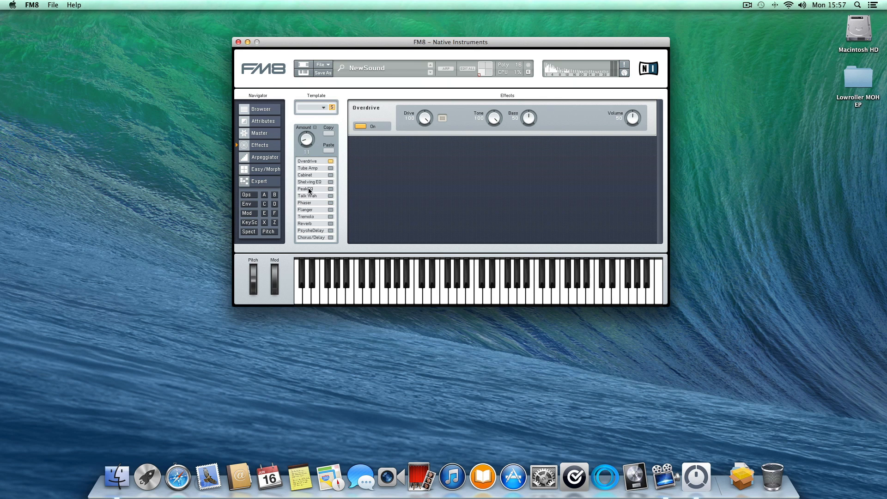
pyautogui.moveTo(320, 142); pyautogui.dragTo(329, 69)
# Transpose the sound to -12 and turn portamento on with its auto mode off.
pyautogui.click(265, 137)
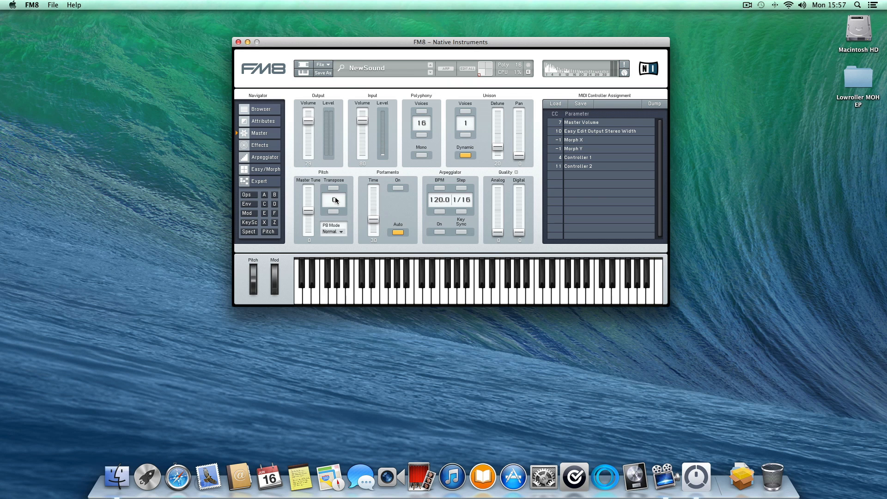
pyautogui.moveTo(335, 198); pyautogui.dragTo(338, 219)
pyautogui.click(398, 189)
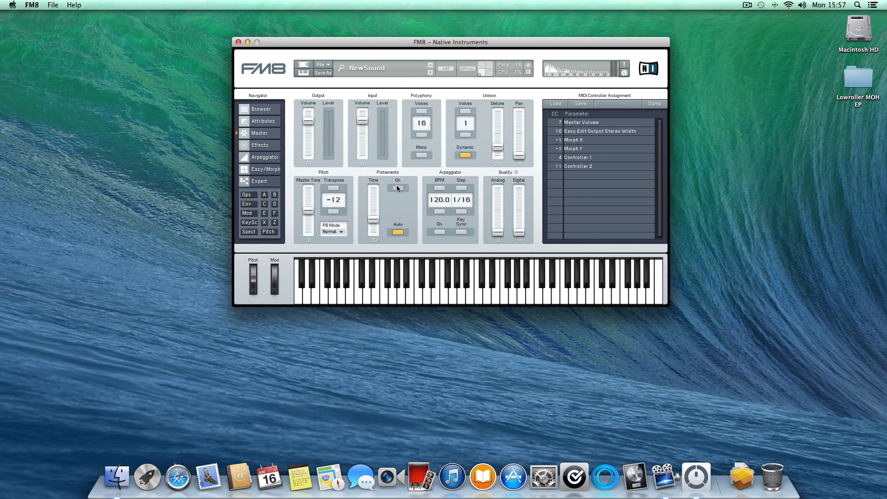
pyautogui.click(398, 230)
# Switch the sound to mono with 4 unison voices and turn off dynamic unison.
pyautogui.click(465, 107)
pyautogui.click(464, 107)
pyautogui.click(465, 107)
pyautogui.click(424, 155)
pyautogui.click(470, 156)
# Set the unison pan to 100 and the unison detune to about 68.
pyautogui.moveTo(497, 147)
pyautogui.mouseDown()
pyautogui.moveTo(498, 93)
pyautogui.moveTo(496, 138)
pyautogui.mouseUp()
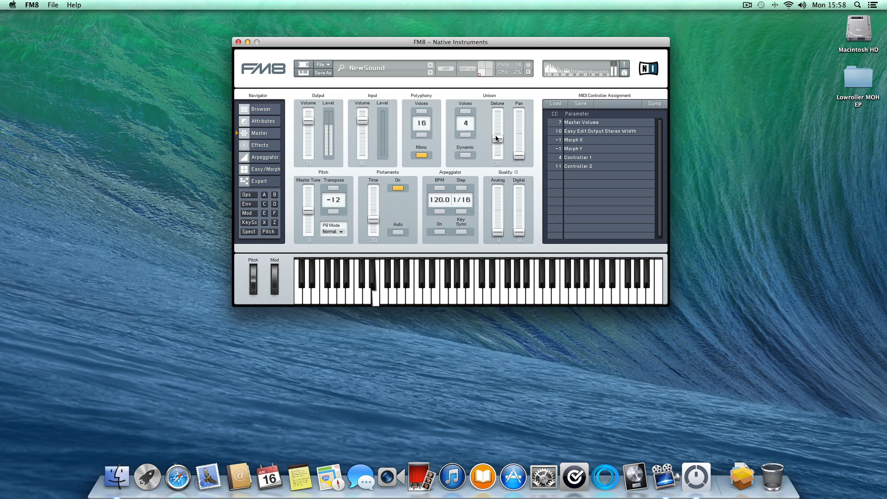
pyautogui.moveTo(496, 138); pyautogui.dragTo(520, 112)
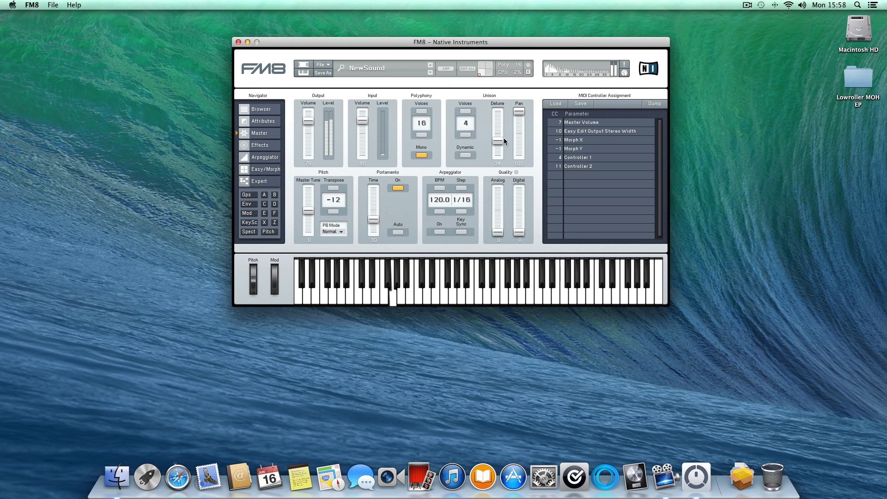
pyautogui.moveTo(497, 140); pyautogui.dragTo(498, 126)
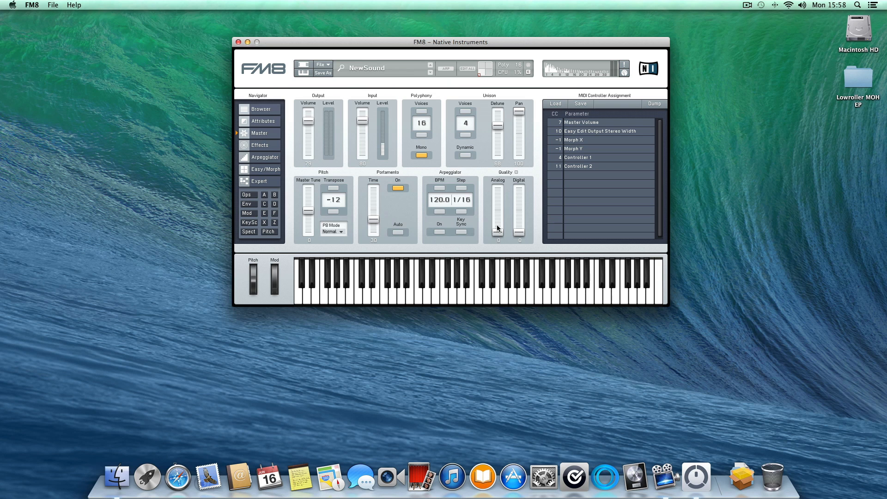
# Adjust the Analog and Digital quality amounts of the sound.
pyautogui.moveTo(498, 229); pyautogui.dragTo(499, 174)
pyautogui.moveTo(502, 204); pyautogui.dragTo(499, 193)
pyautogui.moveTo(519, 230); pyautogui.dragTo(503, 220)
# Switch on the arpeggiator with key sync and raise the transpose values of its second and fifth steps.
pyautogui.click(258, 171)
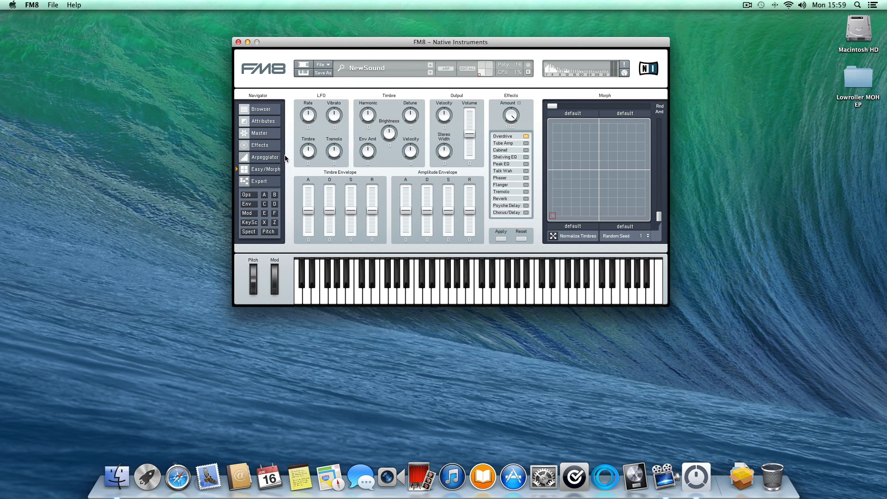
pyautogui.click(268, 159)
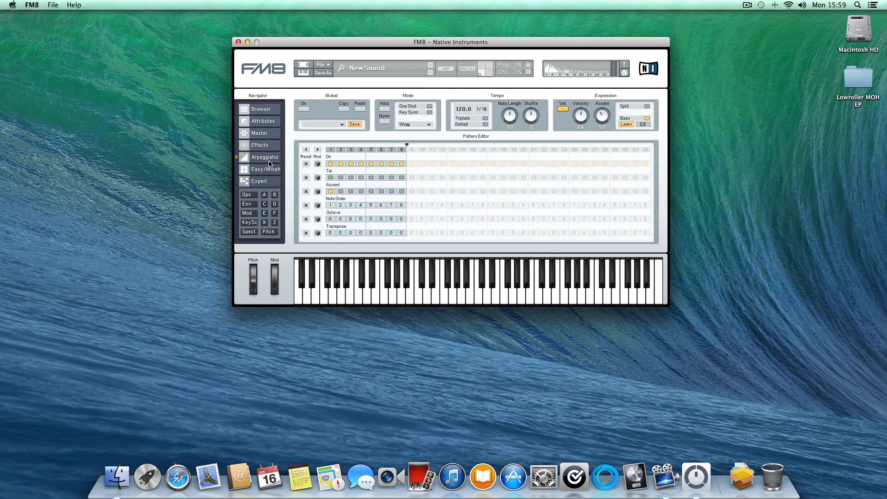
pyautogui.click(305, 109)
pyautogui.moveTo(346, 231); pyautogui.dragTo(374, 176)
pyautogui.click(430, 112)
# Look through the arpeggiator's note order modes, switch the arpeggiator off and open the overview of all operators.
pyautogui.click(425, 124)
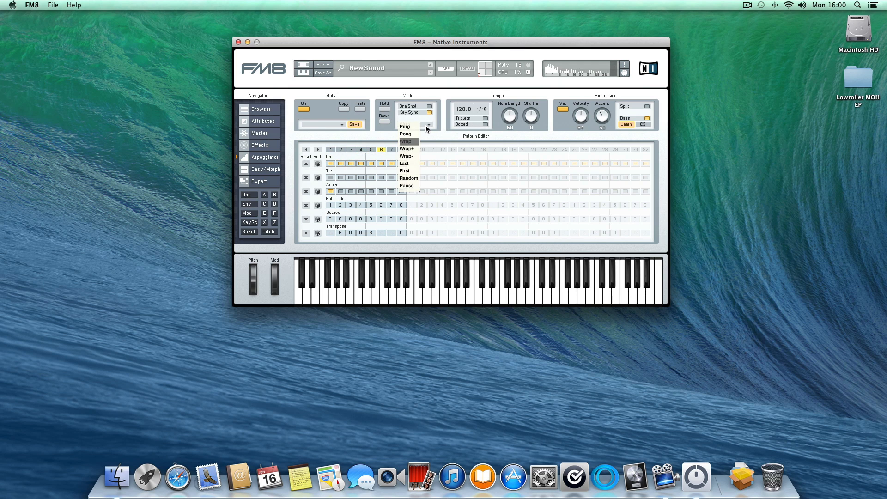
pyautogui.click(430, 86)
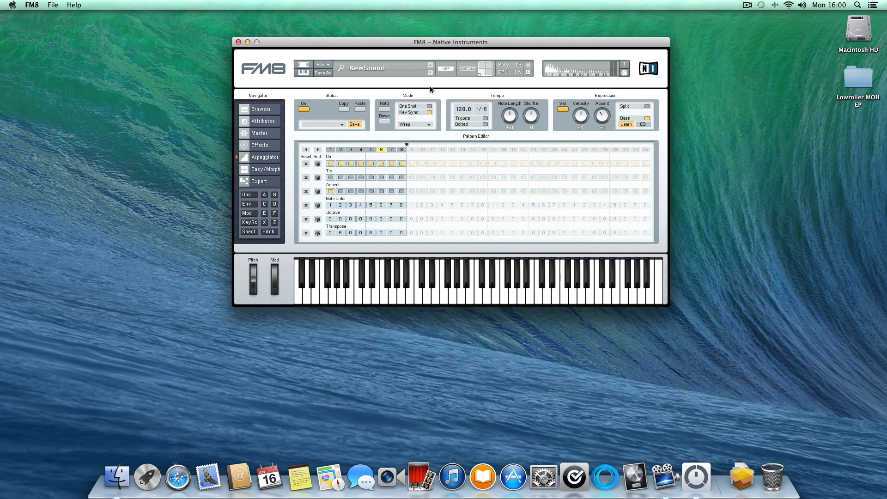
pyautogui.click(305, 108)
pyautogui.click(247, 194)
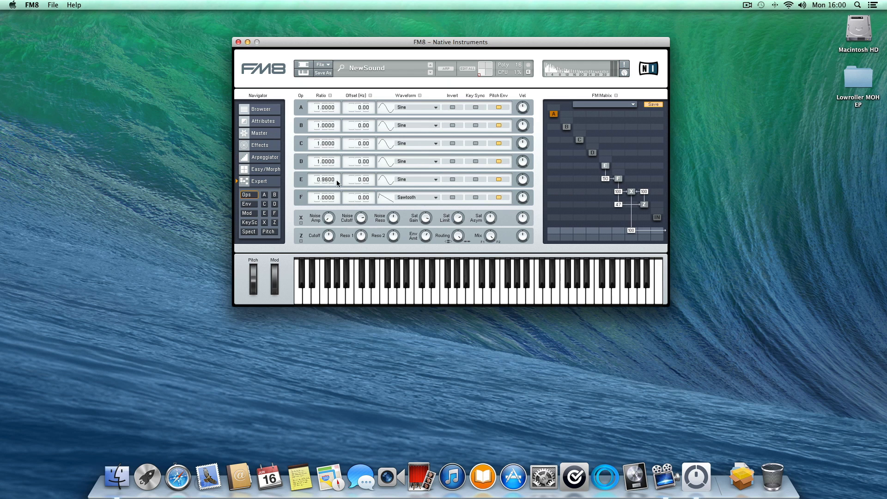